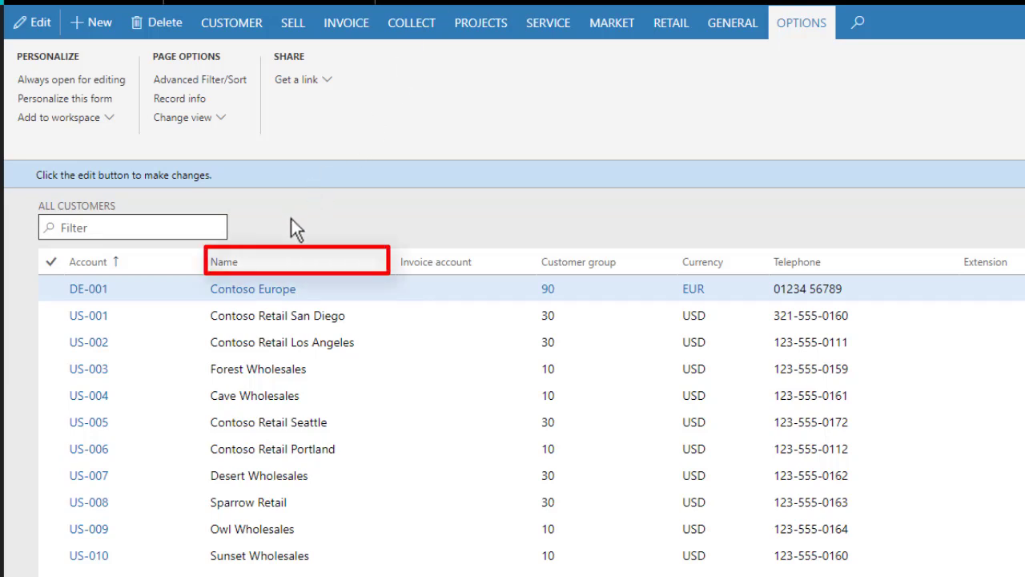
# Sort the All customers list by Name from A to Z, starting with Birch Company
pyautogui.click(276, 264)
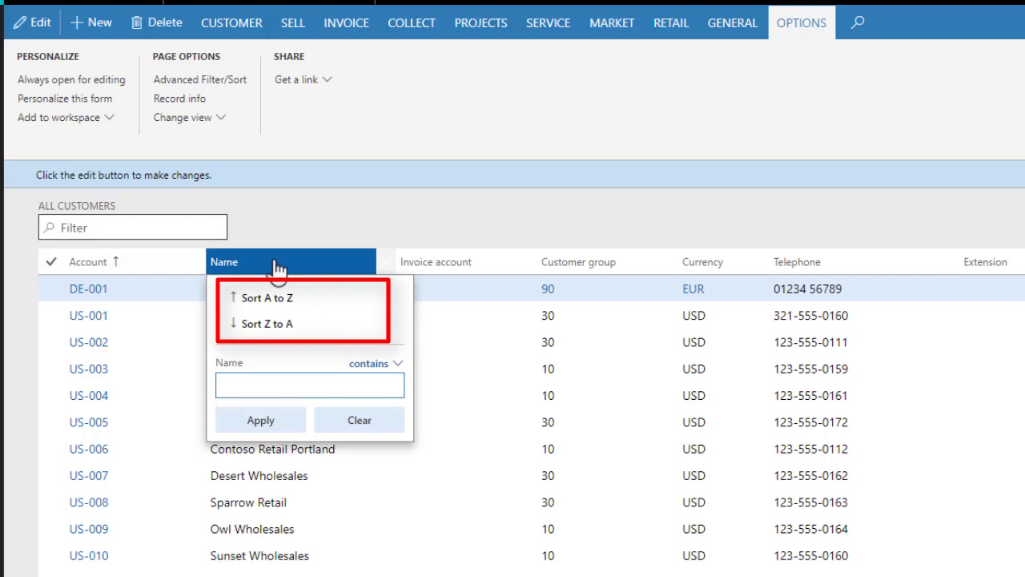
pyautogui.click(282, 306)
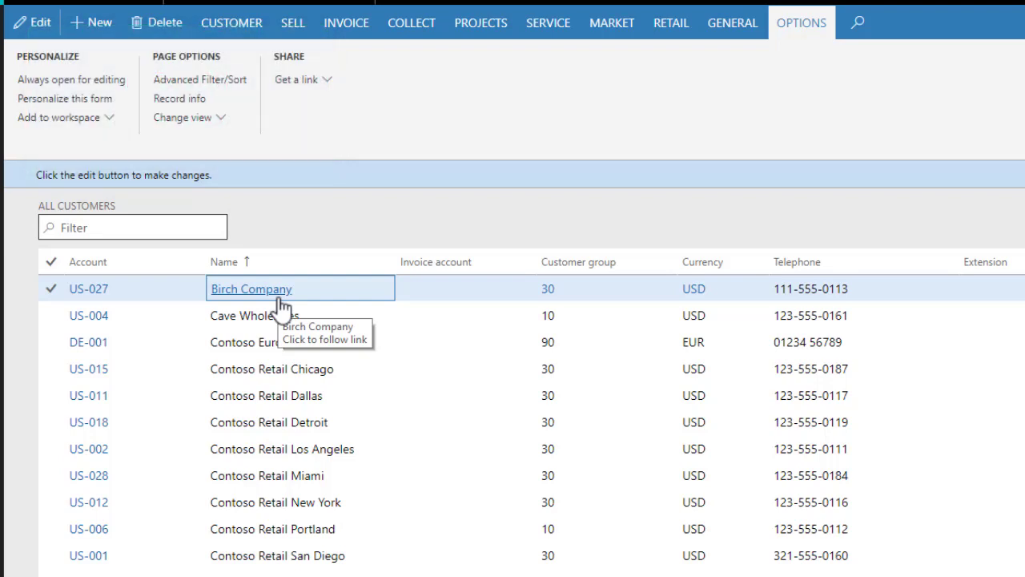
pyautogui.click(146, 228)
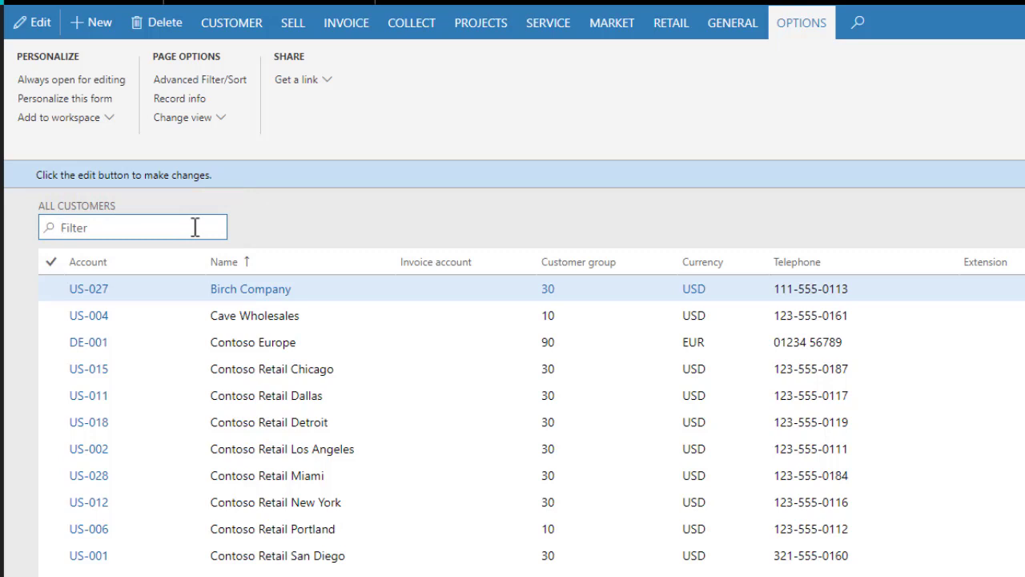
pyautogui.write('*')
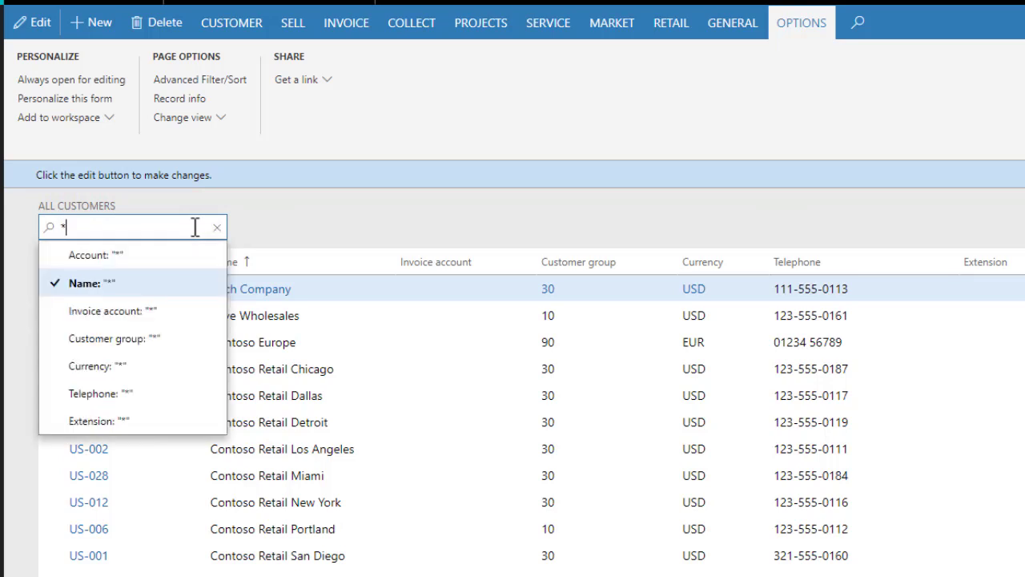
pyautogui.write('wholesale*')
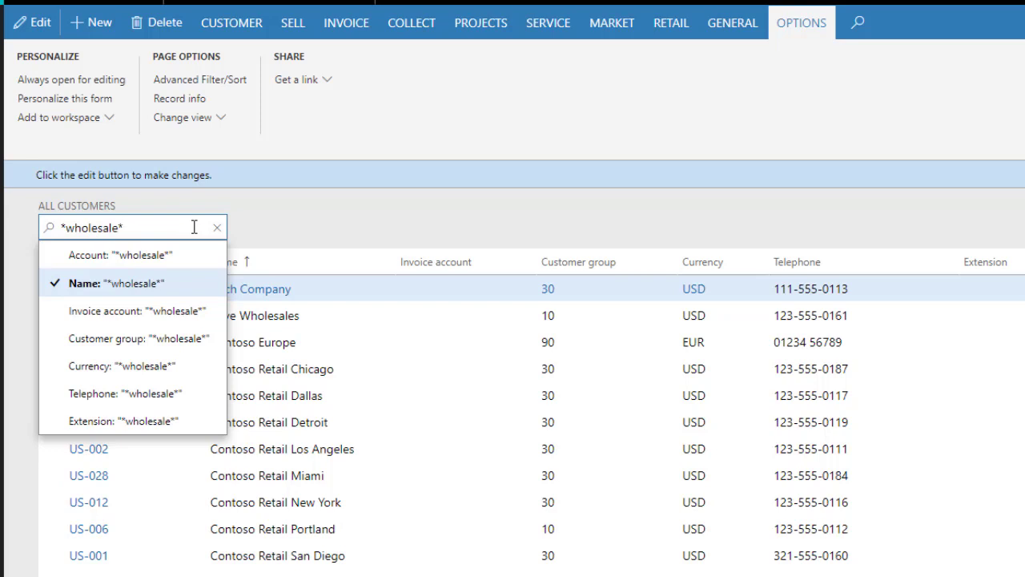
pyautogui.click(118, 286)
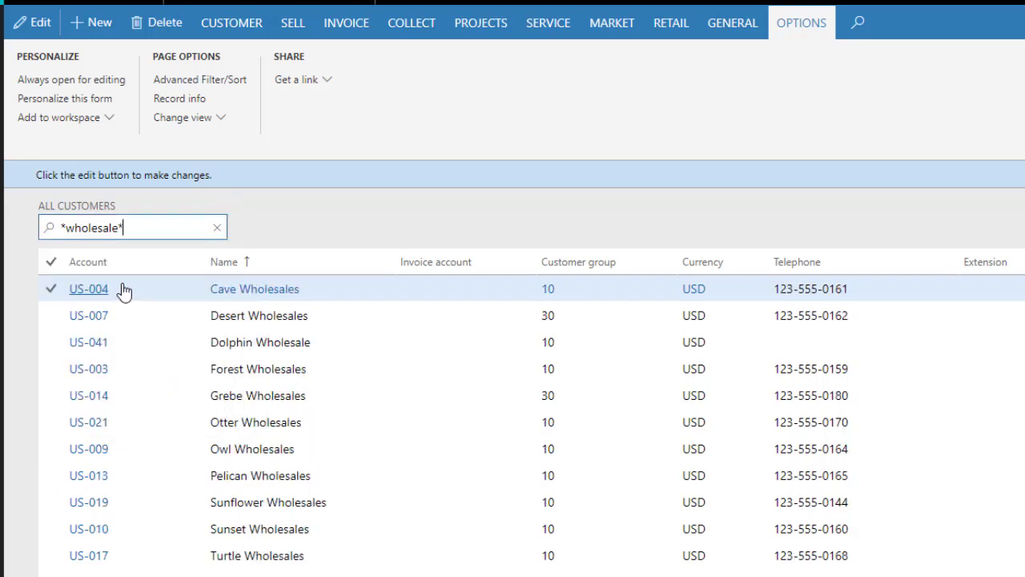
pyautogui.click(221, 232)
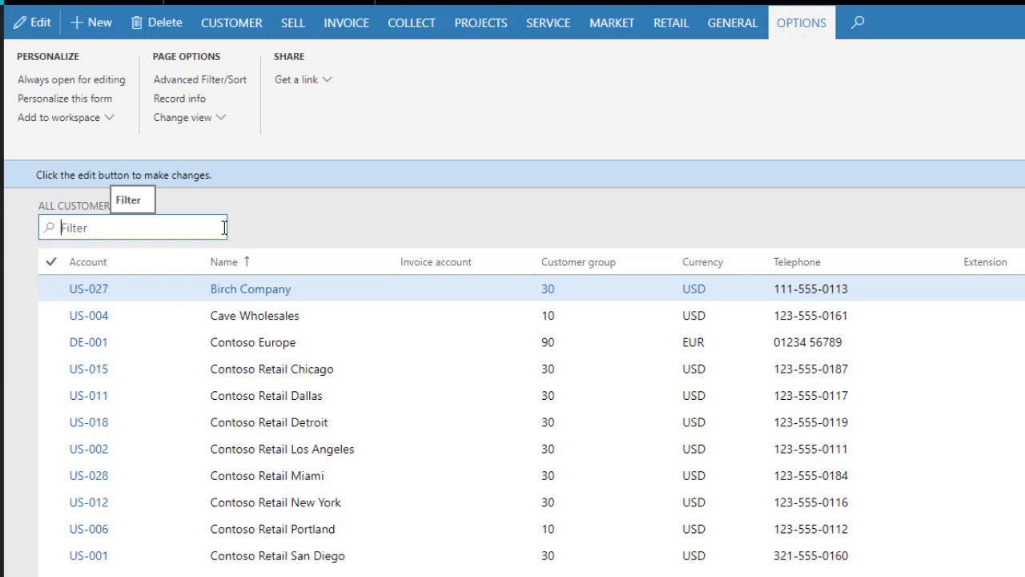
# Filter the Name column to names containing 'wholesale'
pyautogui.click(360, 270)
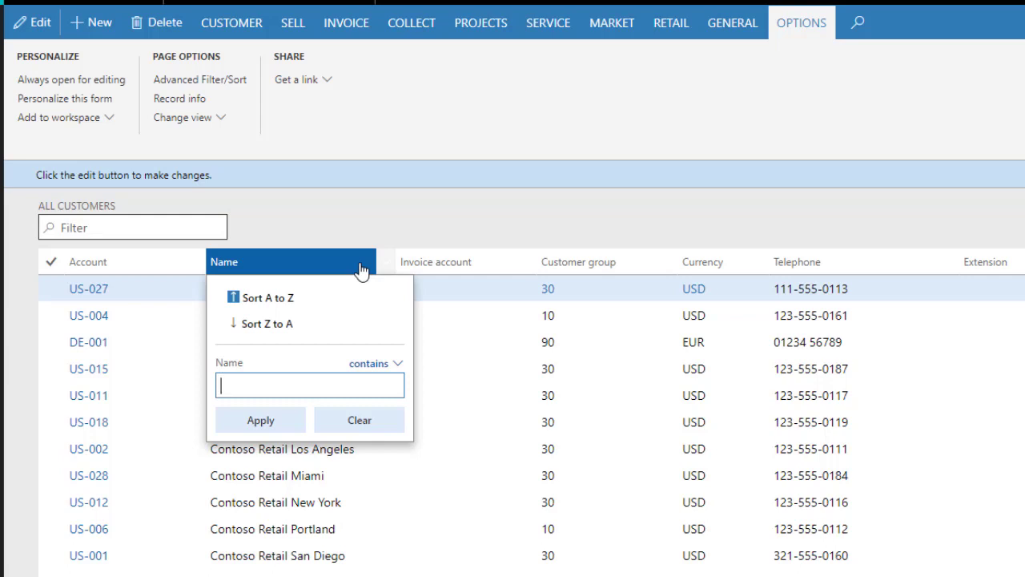
pyautogui.click(398, 365)
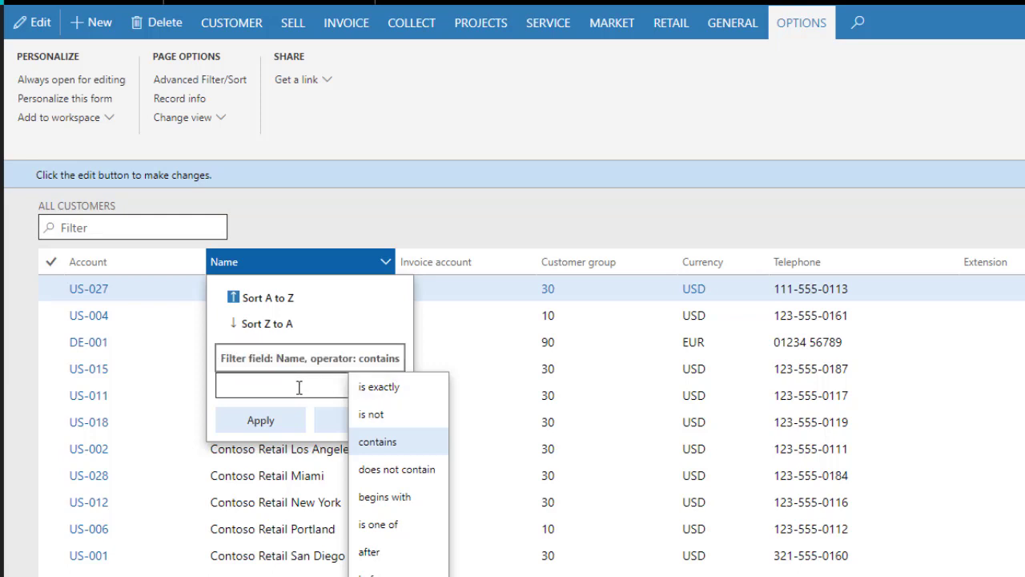
pyautogui.click(382, 445)
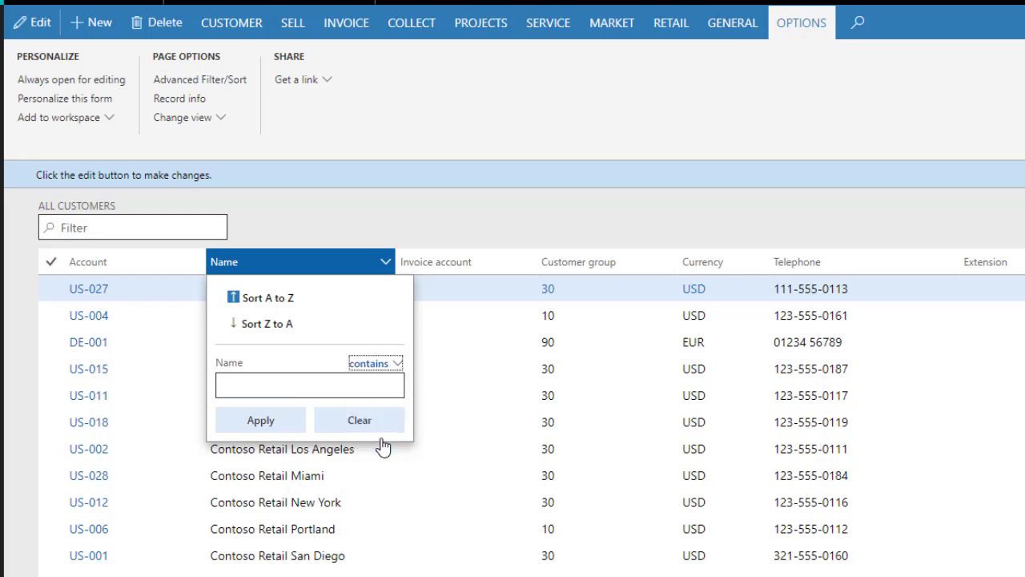
pyautogui.click(285, 389)
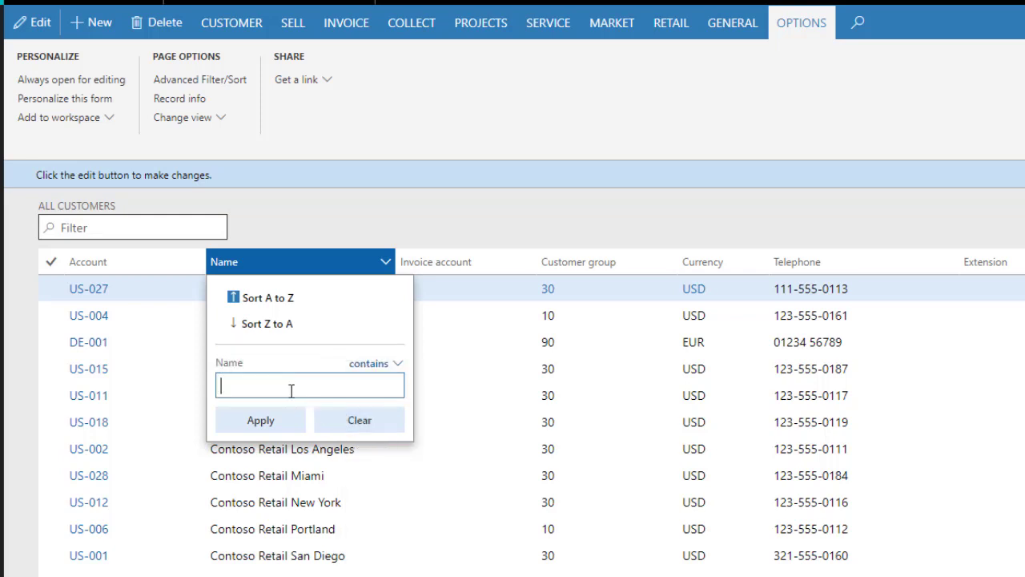
pyautogui.write('wholesale')
pyautogui.click(261, 420)
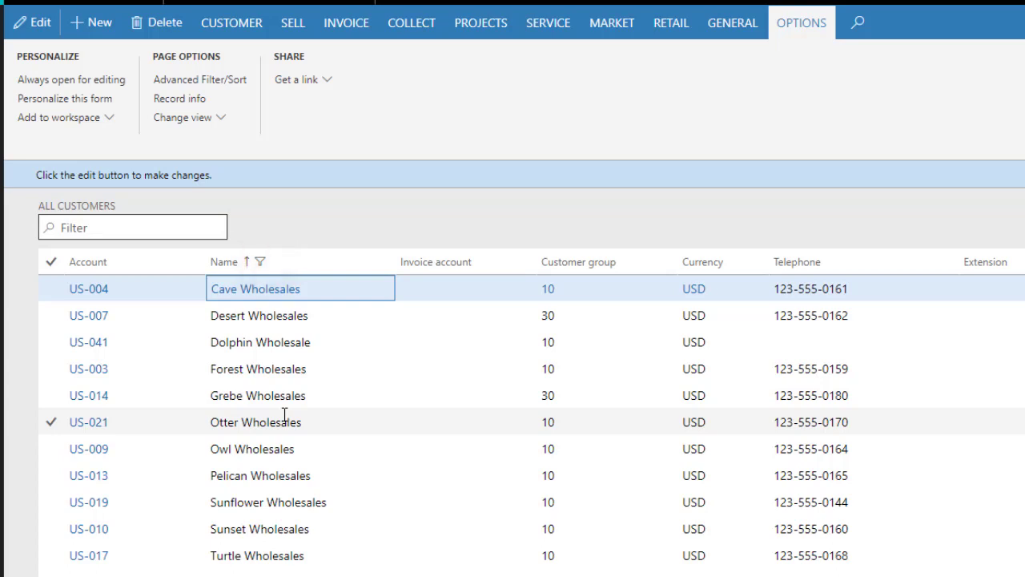
# Filter the Customer group column to exactly 10
pyautogui.click(668, 266)
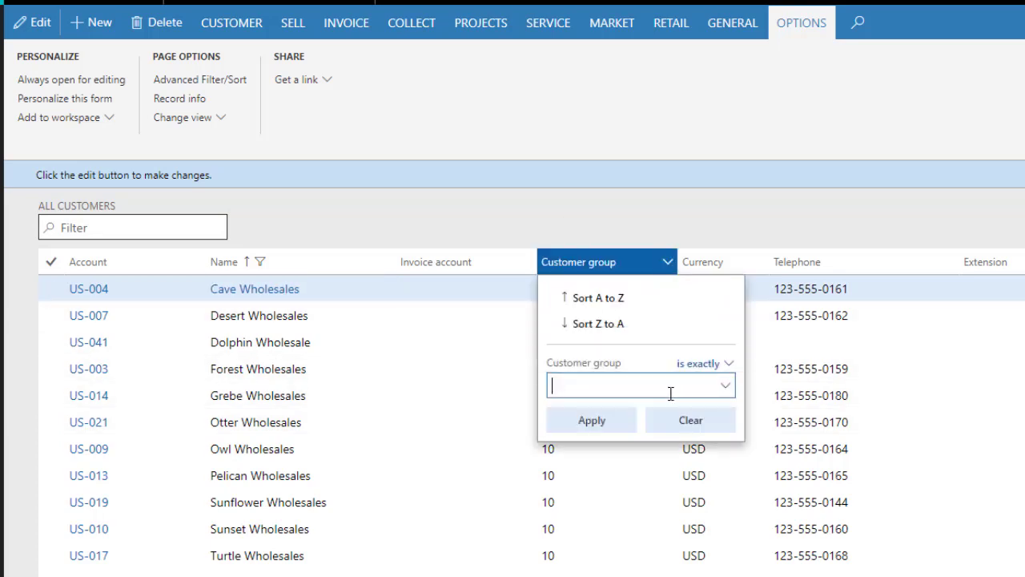
pyautogui.write('10')
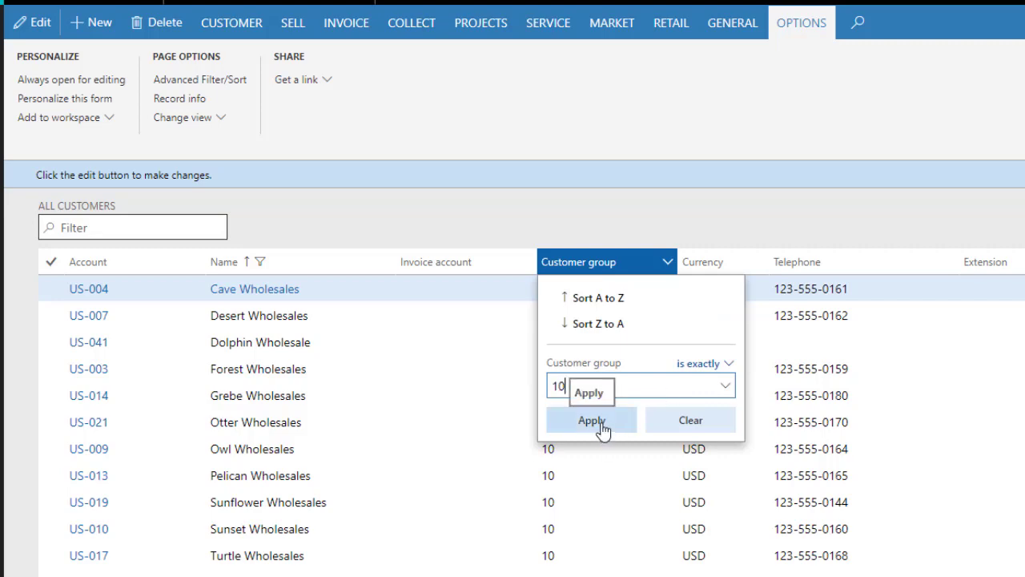
pyautogui.click(602, 428)
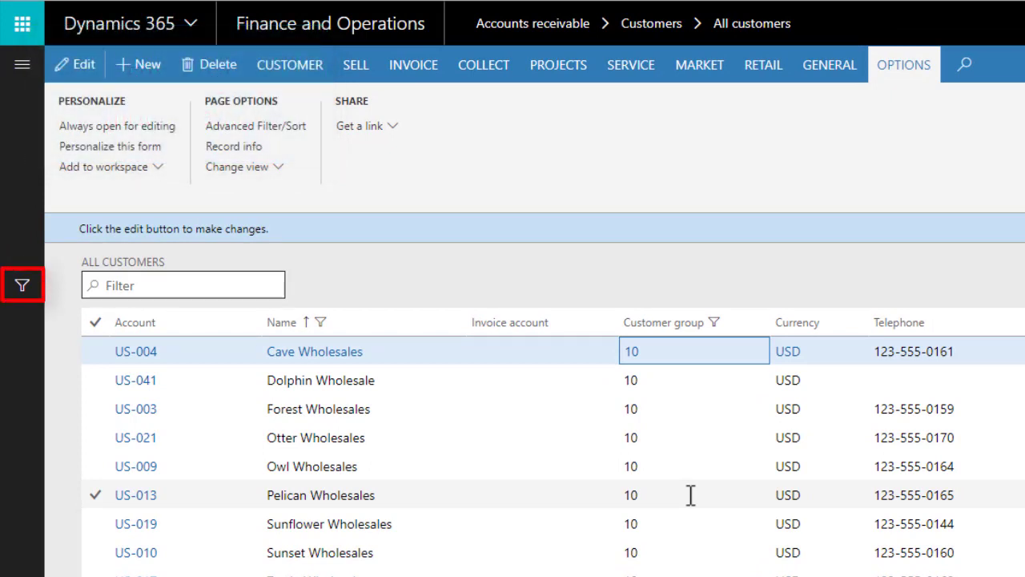
# Add a Terms of payment filter set to is exactly 'net45', leaving six customers
pyautogui.click(32, 293)
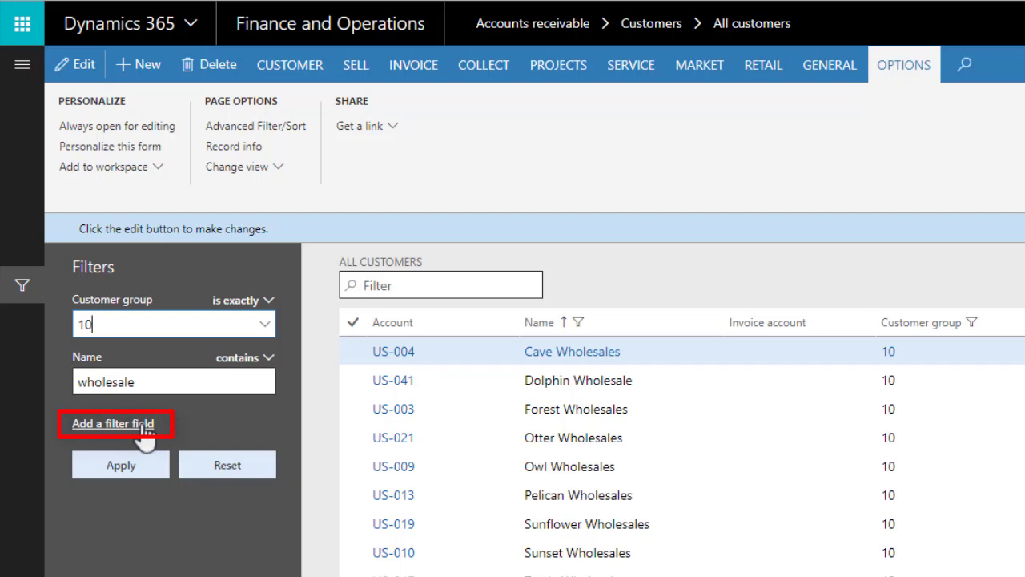
pyautogui.click(145, 427)
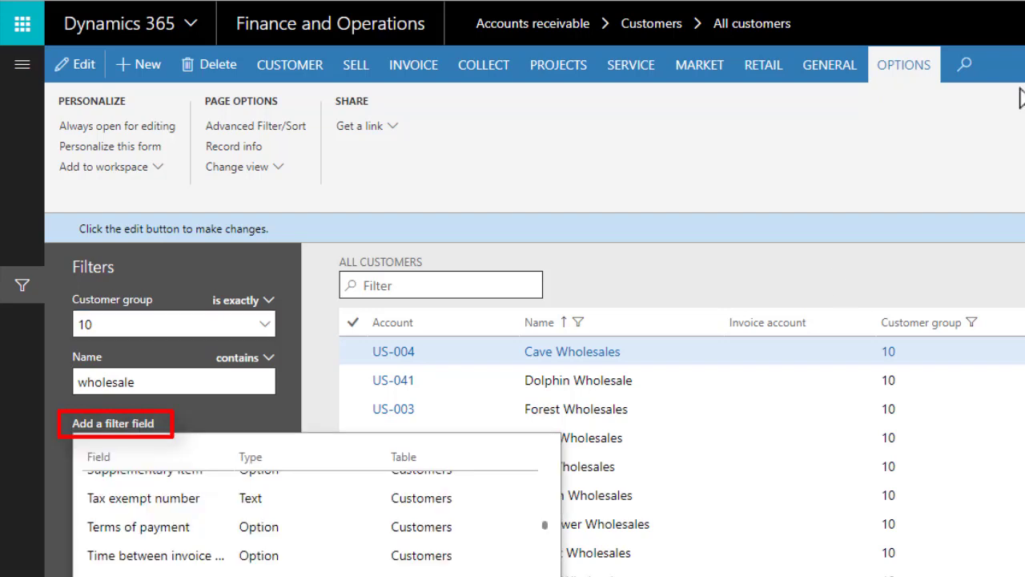
pyautogui.click(126, 521)
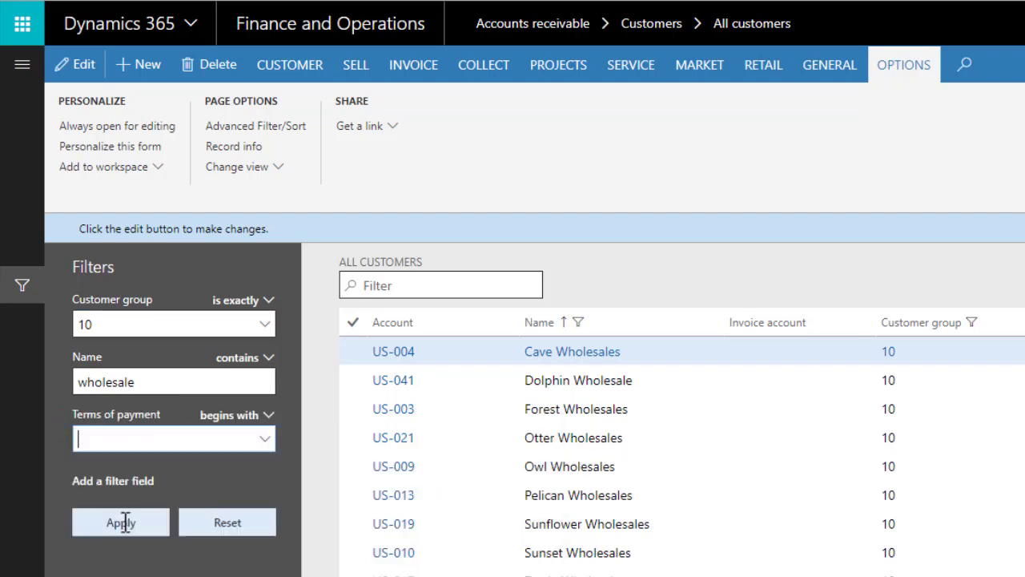
pyautogui.click(269, 415)
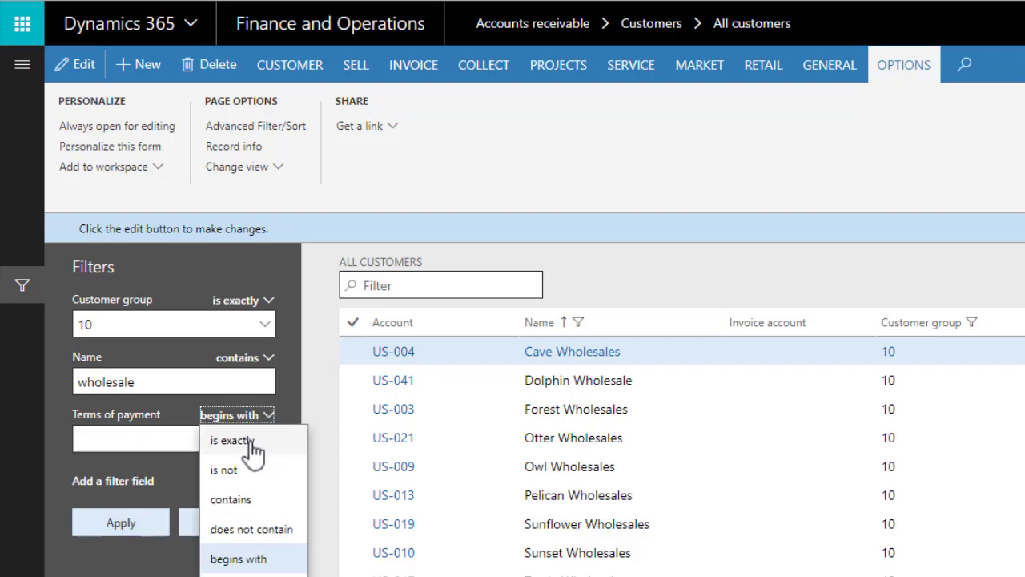
pyautogui.click(247, 442)
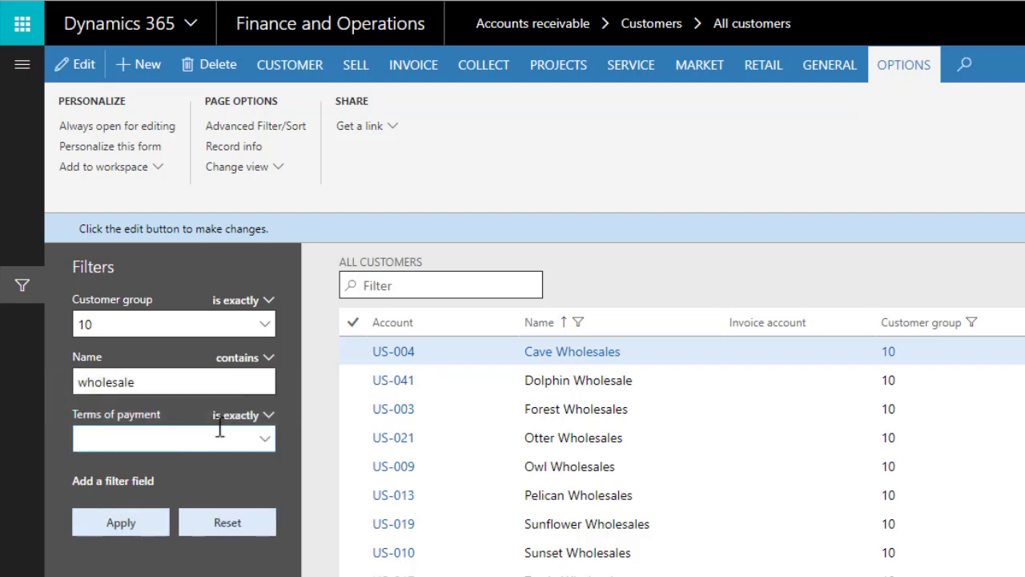
pyautogui.write('net45')
pyautogui.click(139, 538)
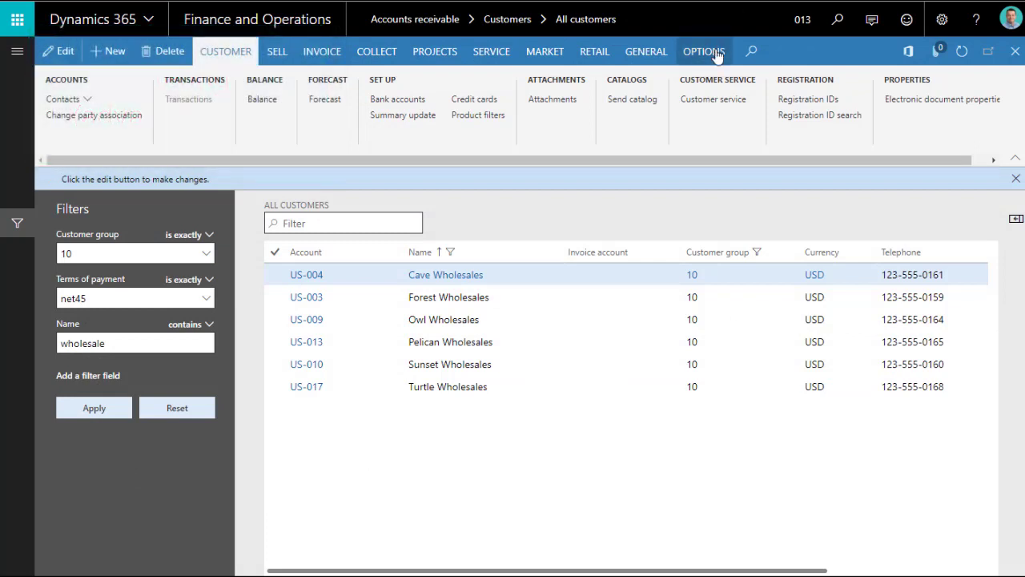
# Open Advanced Filter/Sort from OPTIONS to show the Inquiry - Customers ranges
pyautogui.click(703, 51)
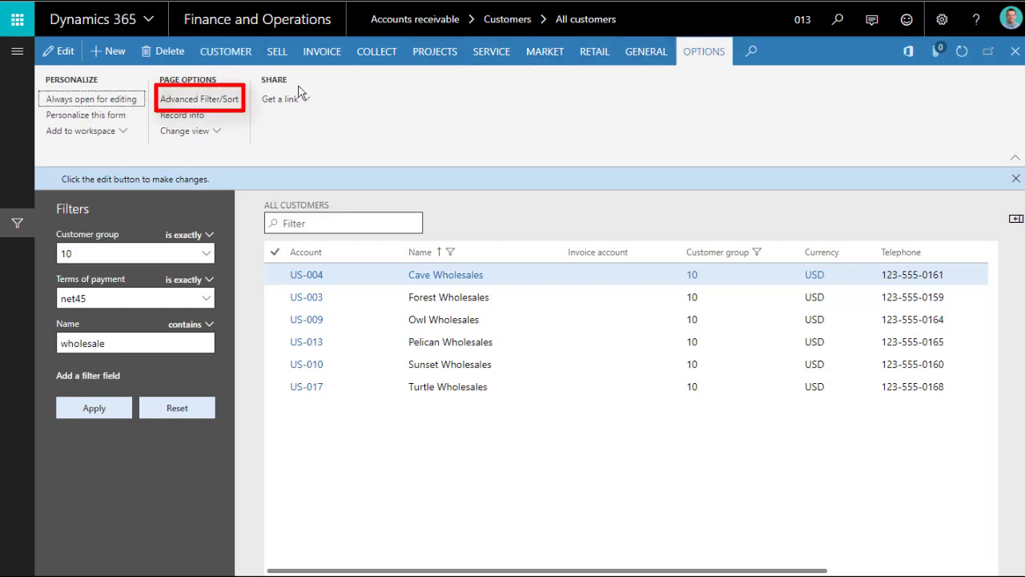
pyautogui.click(212, 103)
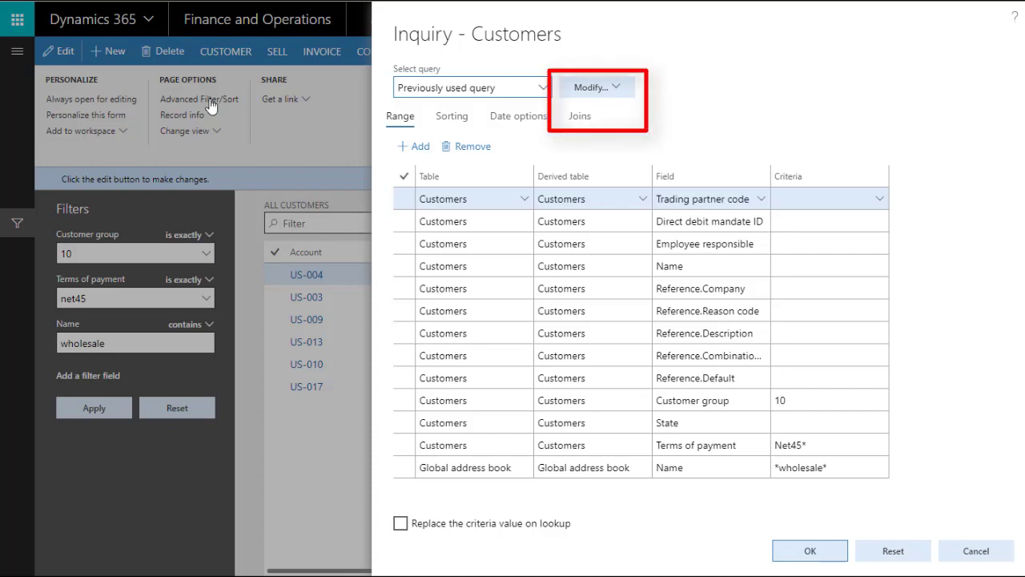
# Save the inquiry as a new query named 'Wholesale Net45' and check the saved queries list
pyautogui.click(610, 89)
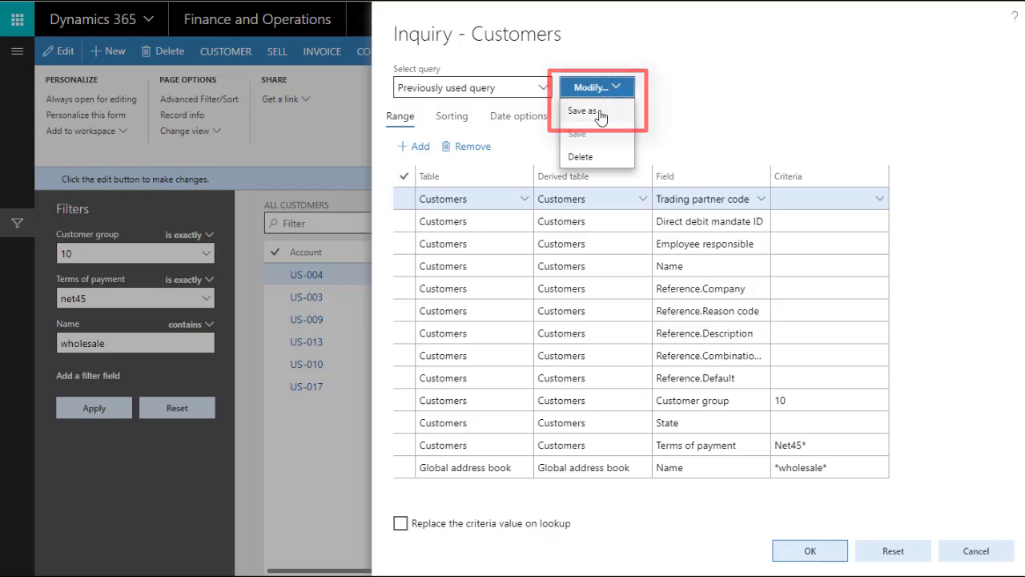
pyautogui.click(600, 114)
pyautogui.write('W')
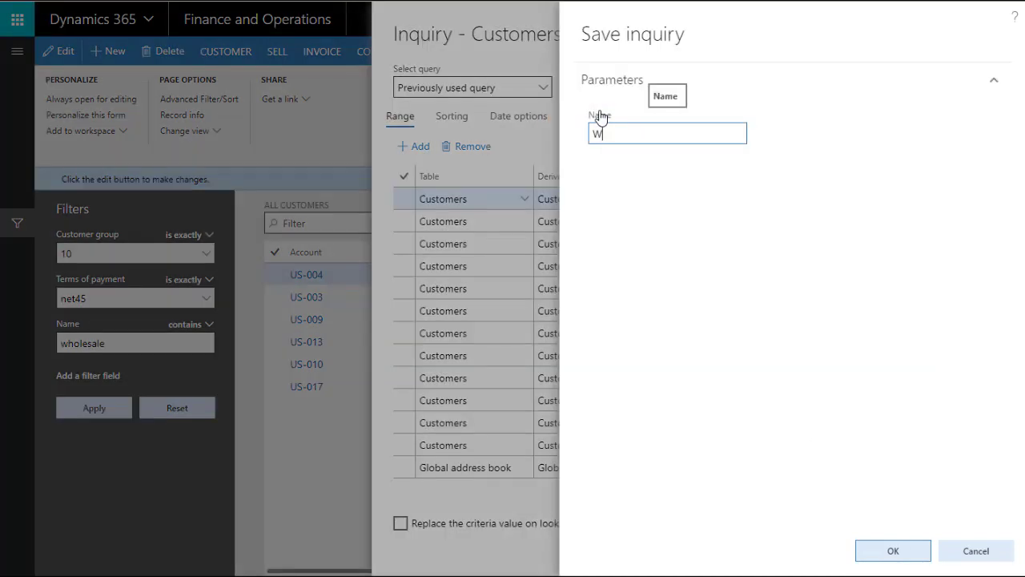
pyautogui.write('holesale Net45')
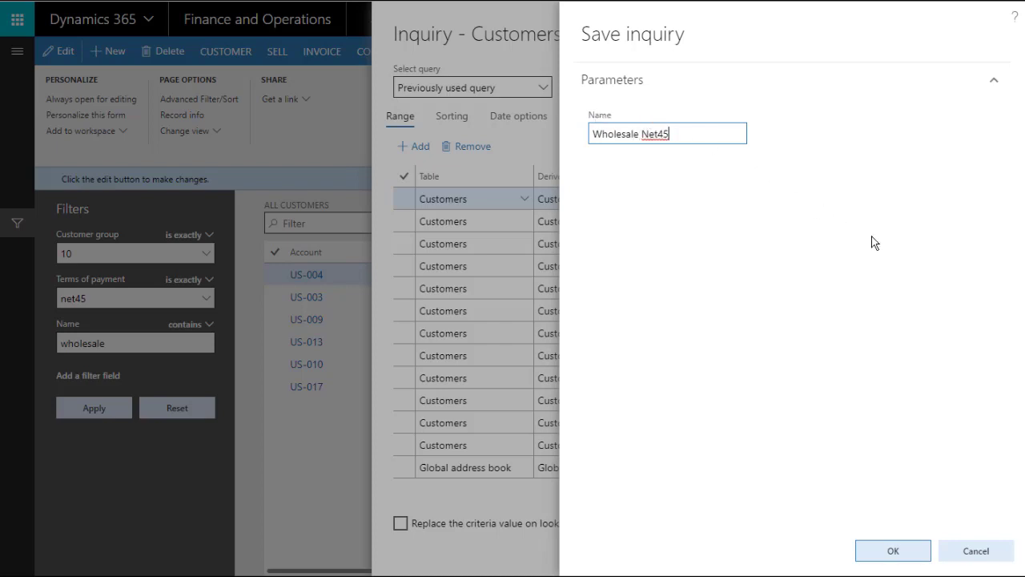
pyautogui.click(913, 556)
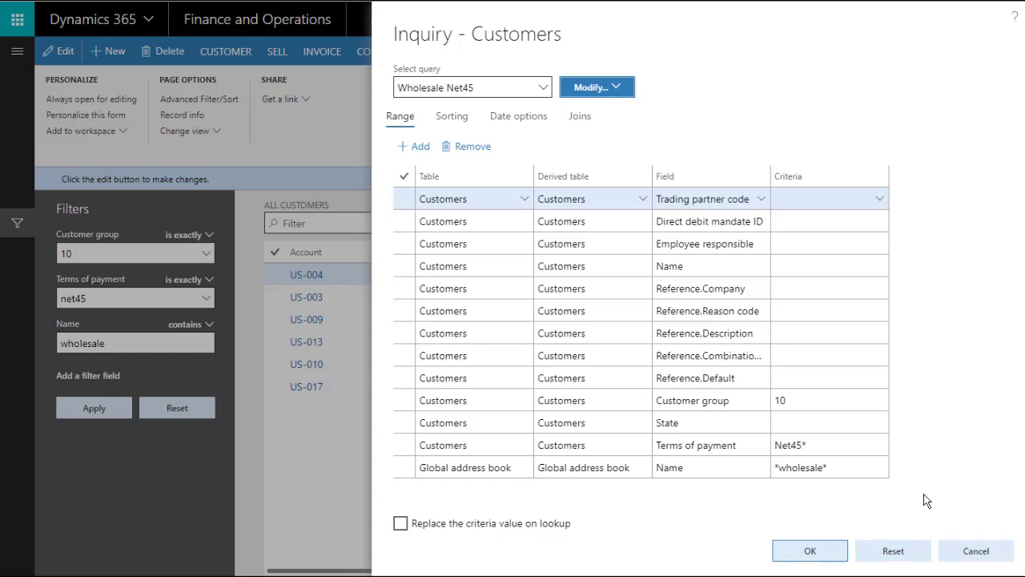
pyautogui.click(544, 90)
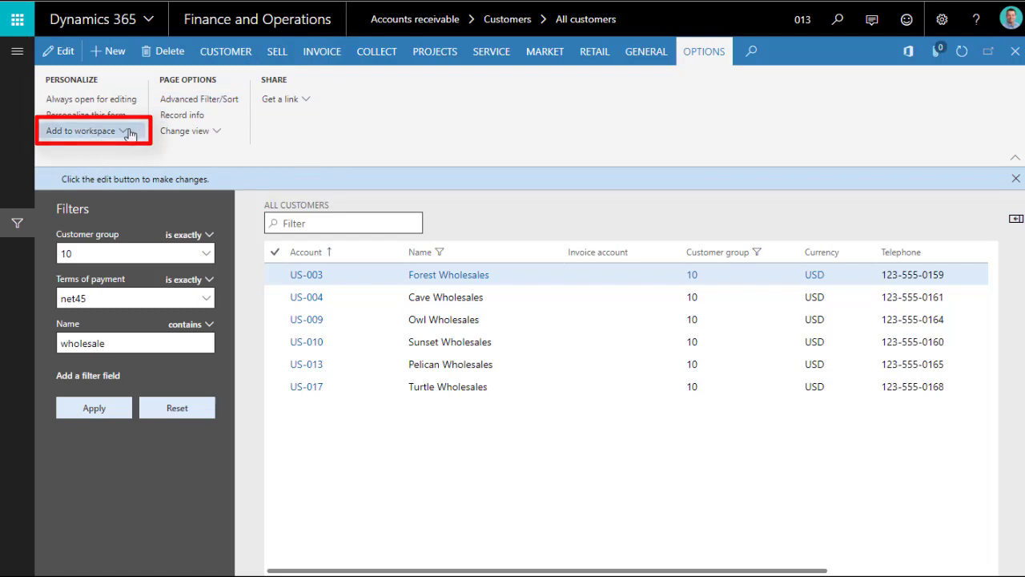
# Add the list as a tile named 'Wholesale Net45' to the Purchase order preparation workspace
pyautogui.click(88, 130)
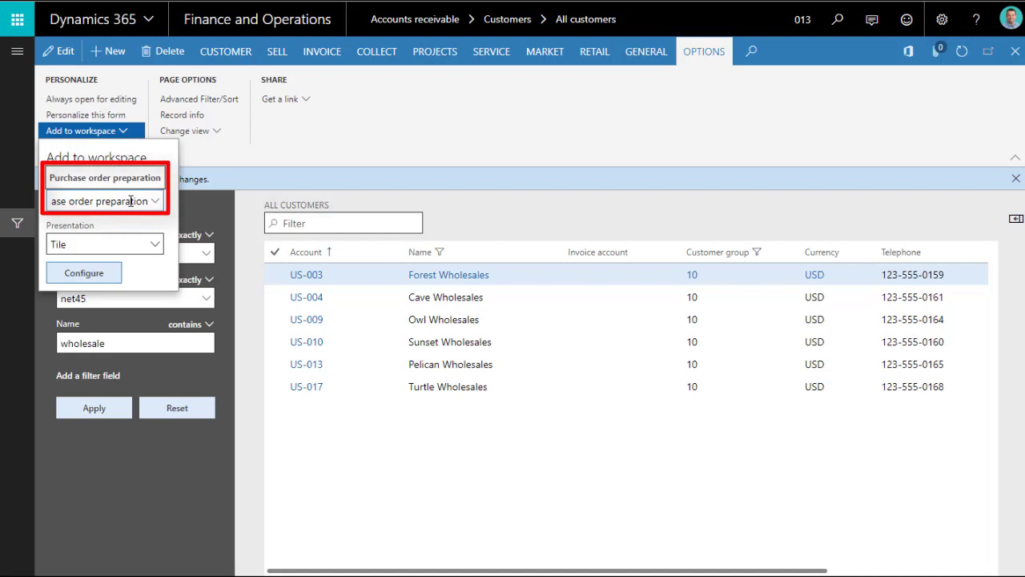
pyautogui.click(84, 273)
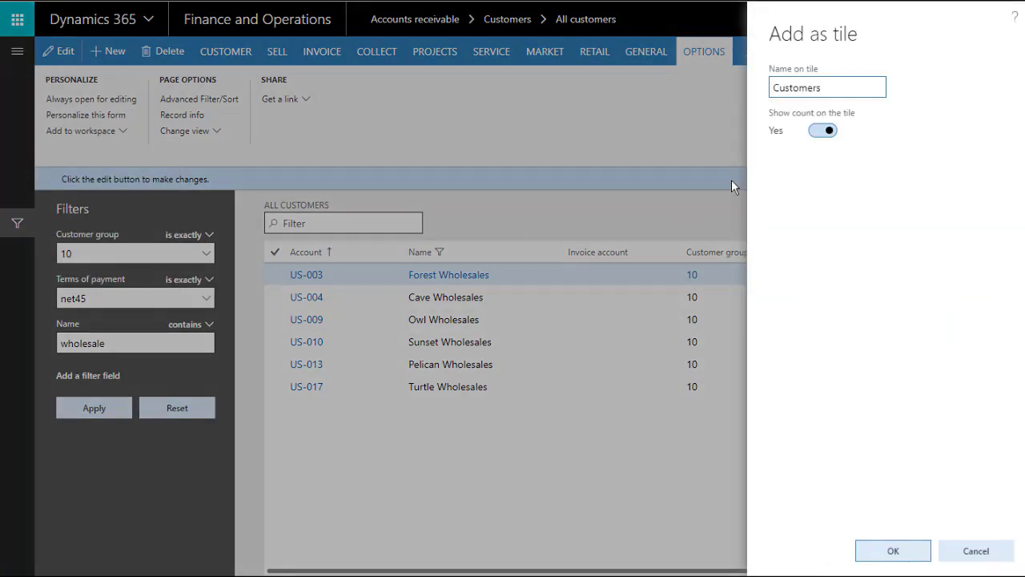
pyautogui.doubleClick(840, 88)
pyautogui.write('Wholesale Net45')
pyautogui.click(893, 551)
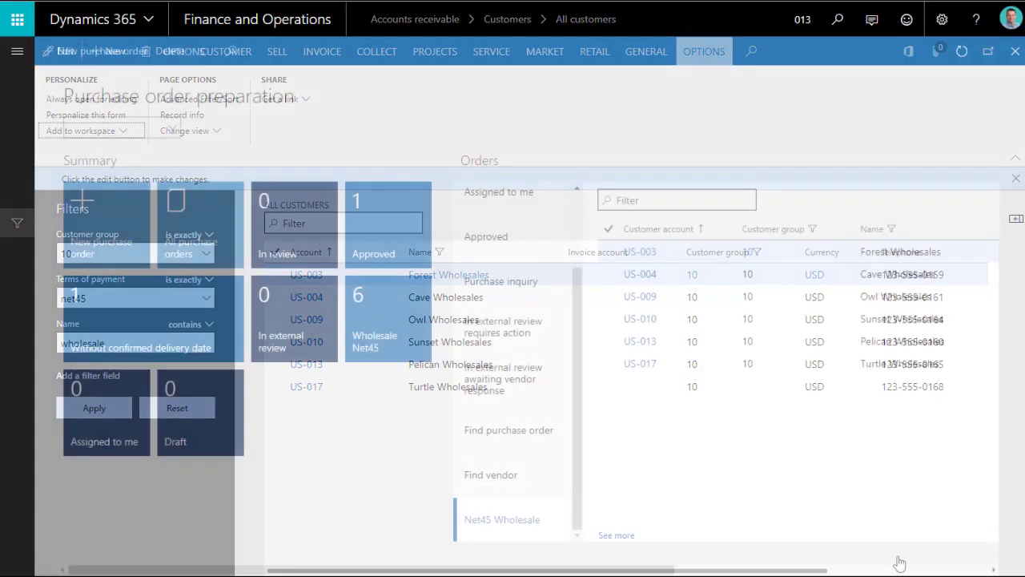